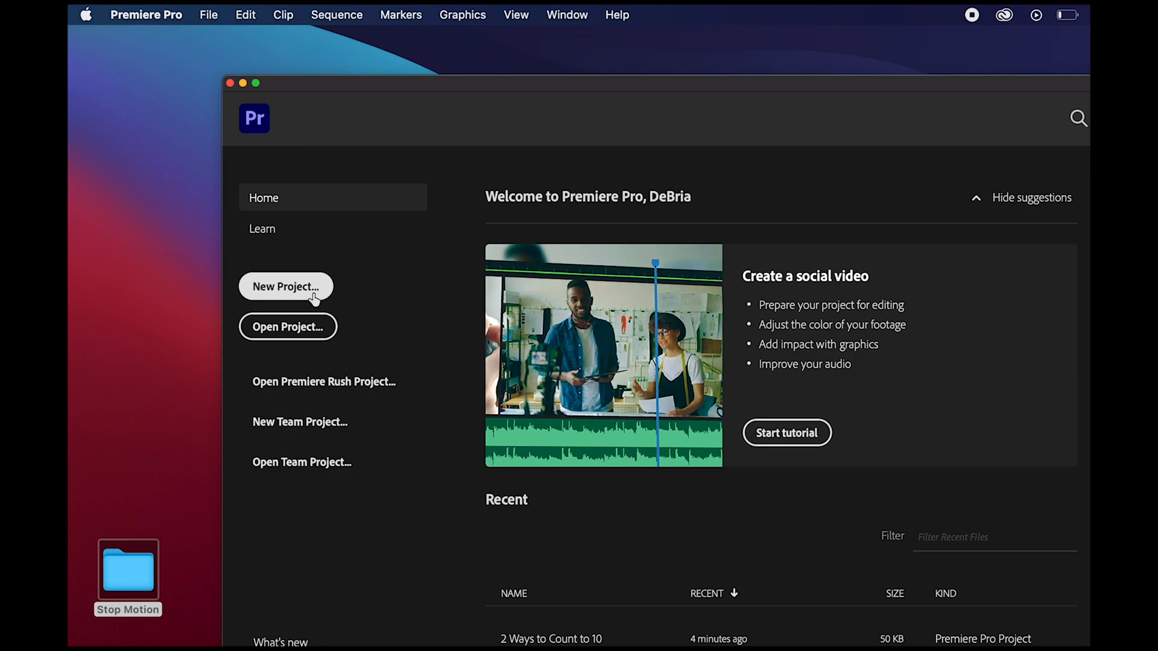
- Create a new project named "Anansi Example" with the default settings and enlarge its window
text(Anansi Example)
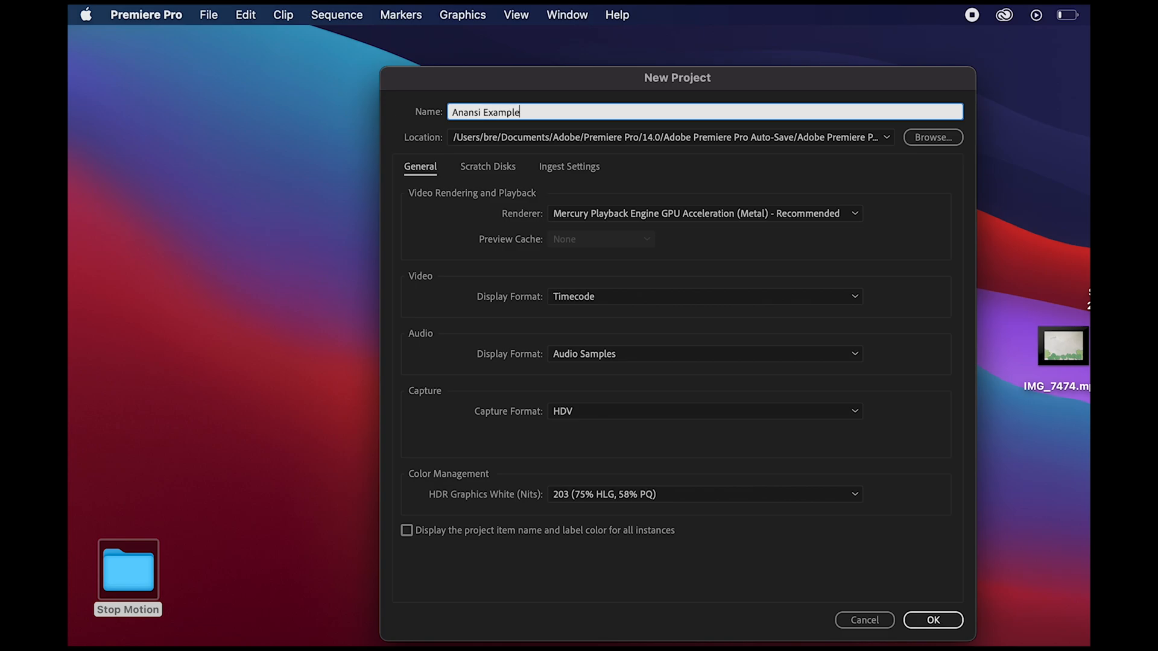
click(942, 621)
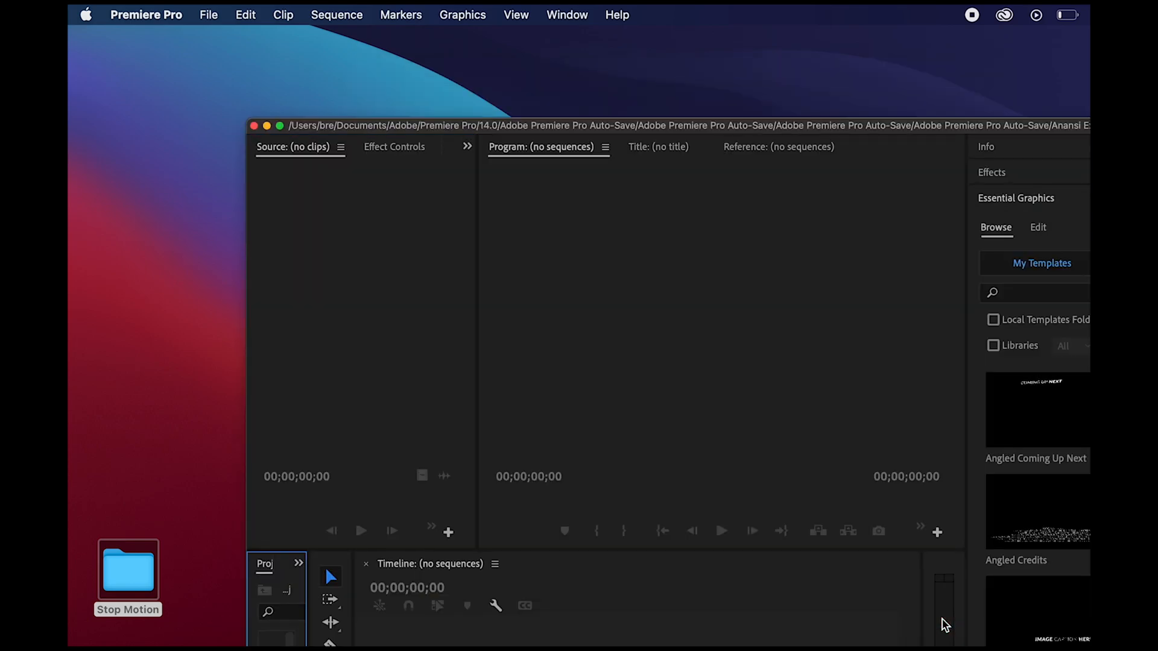
double_click(886, 127)
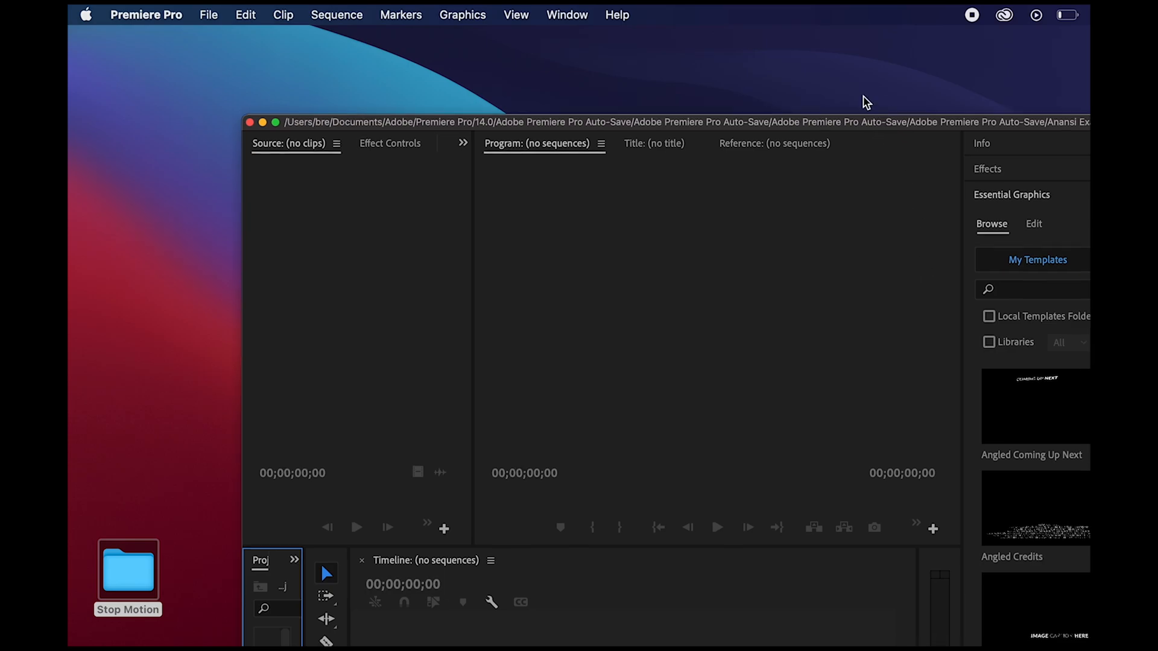
- Open the Stop Motion folder on the desktop in Finder and select all of its JPEG images
double_click(145, 562)
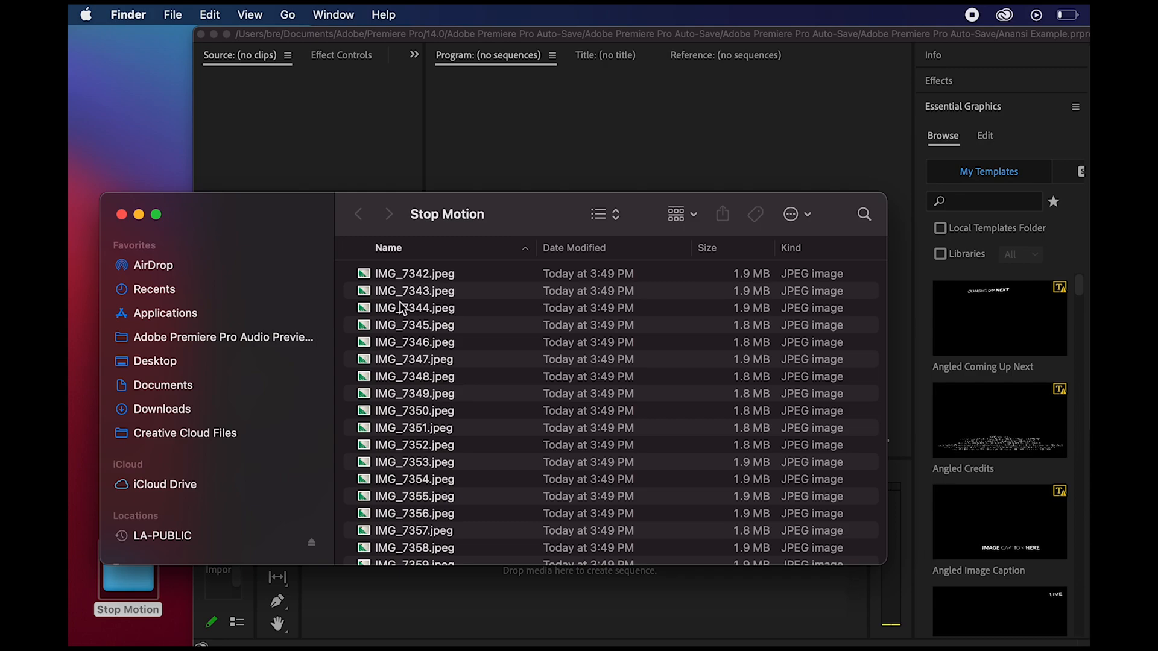
click(429, 260)
scroll(445, 361, up, 2)
click(476, 253)
click(468, 279)
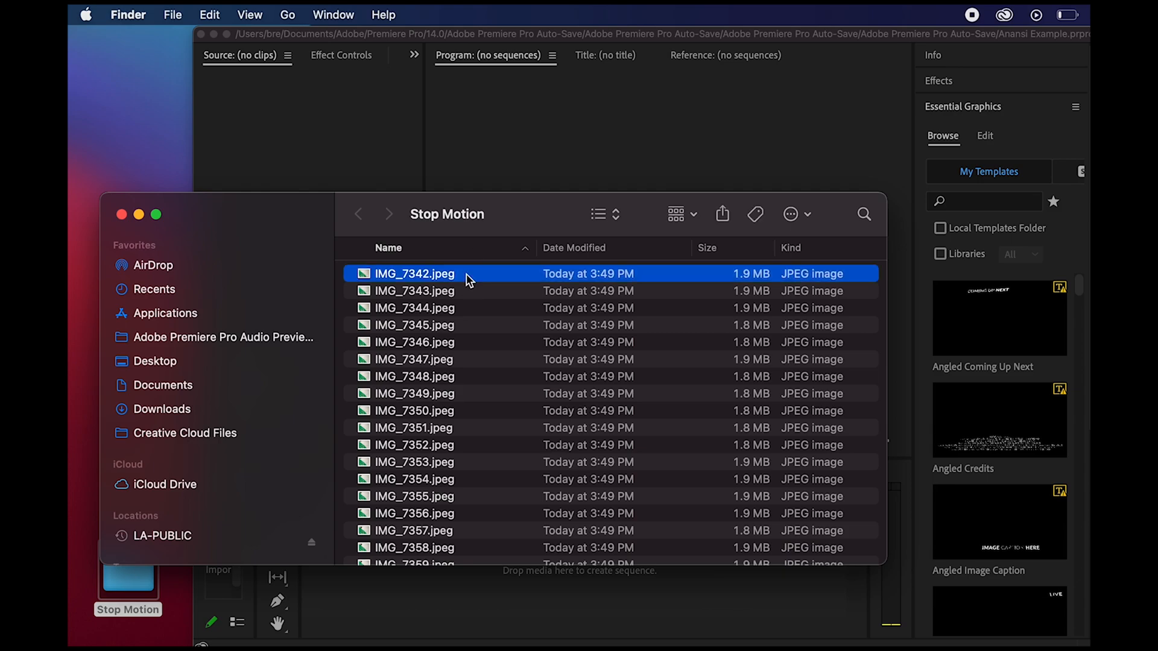
scroll(509, 354, down, 10)
scroll(509, 354, up, 10)
click(249, 14)
mouse_move(221, 11)
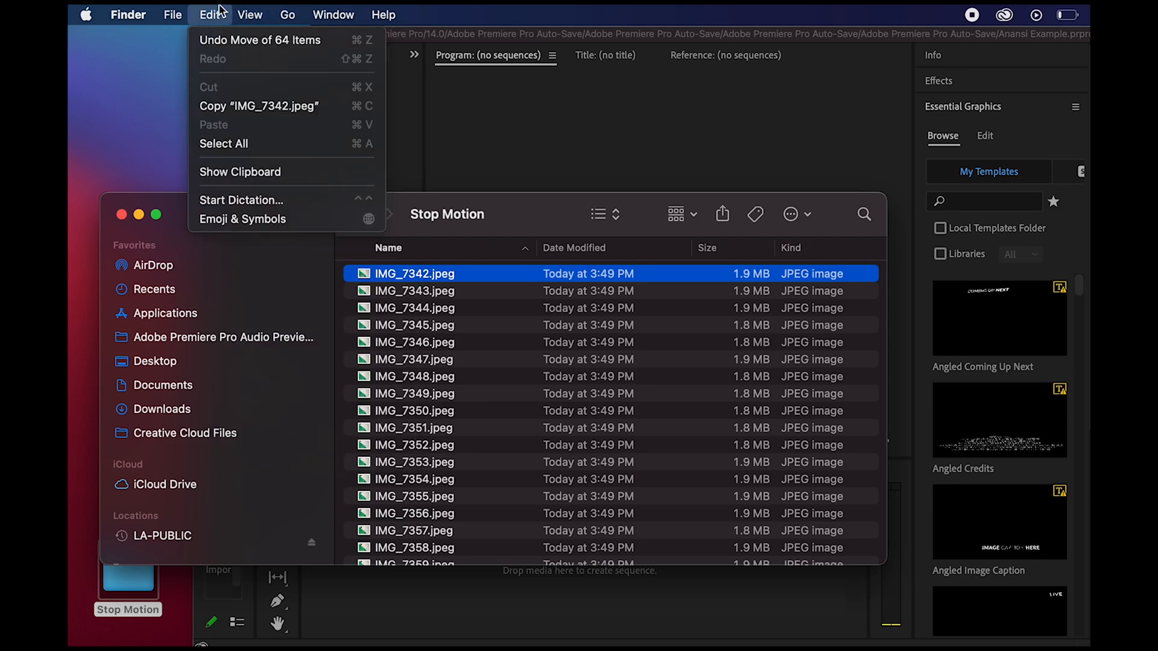
click(243, 143)
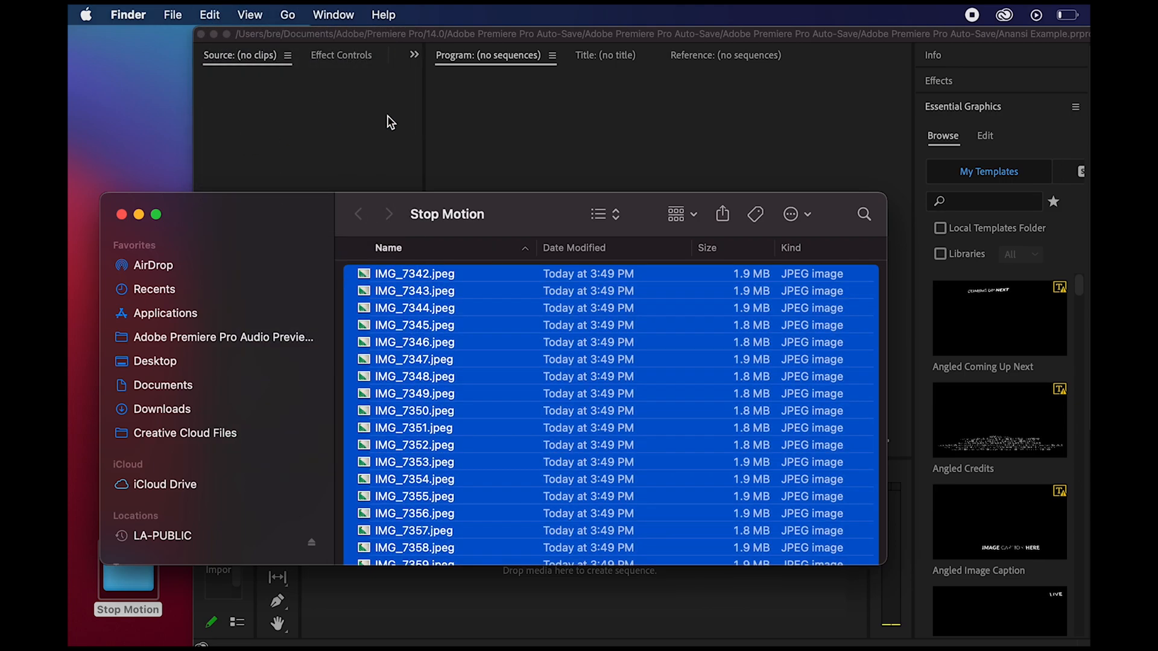
- Add all the selected images to Premiere Pro's empty timeline as a new sequence and preview several frames along it
drag(558, 214, 163, 101)
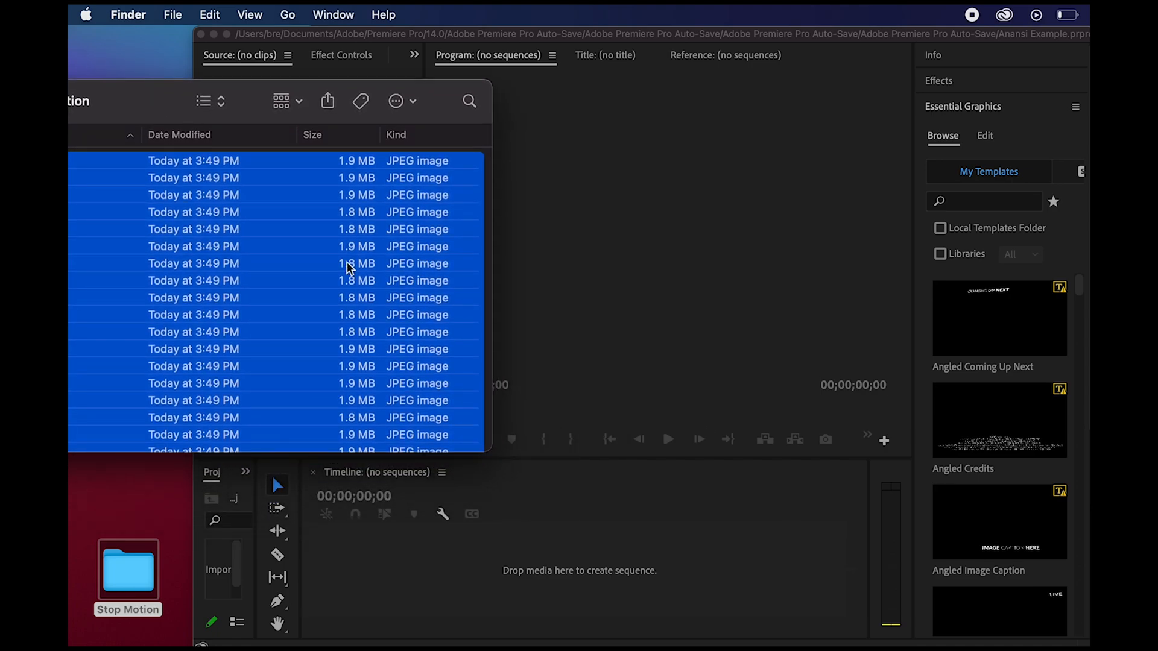
drag(410, 419, 540, 574)
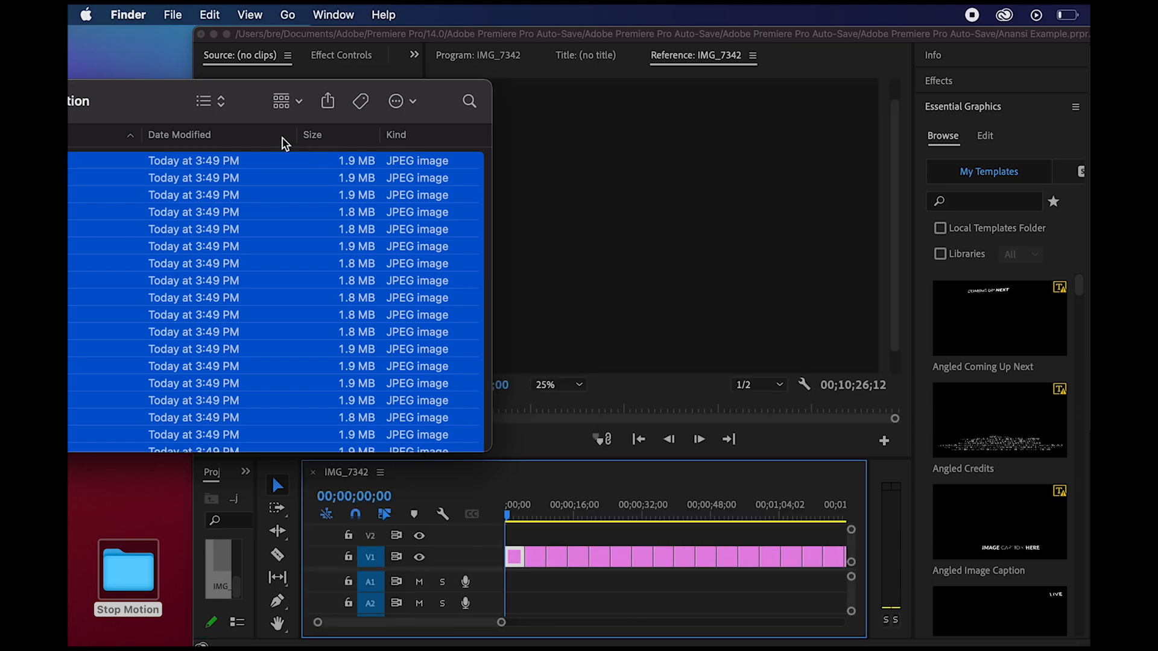
drag(147, 95, 814, 118)
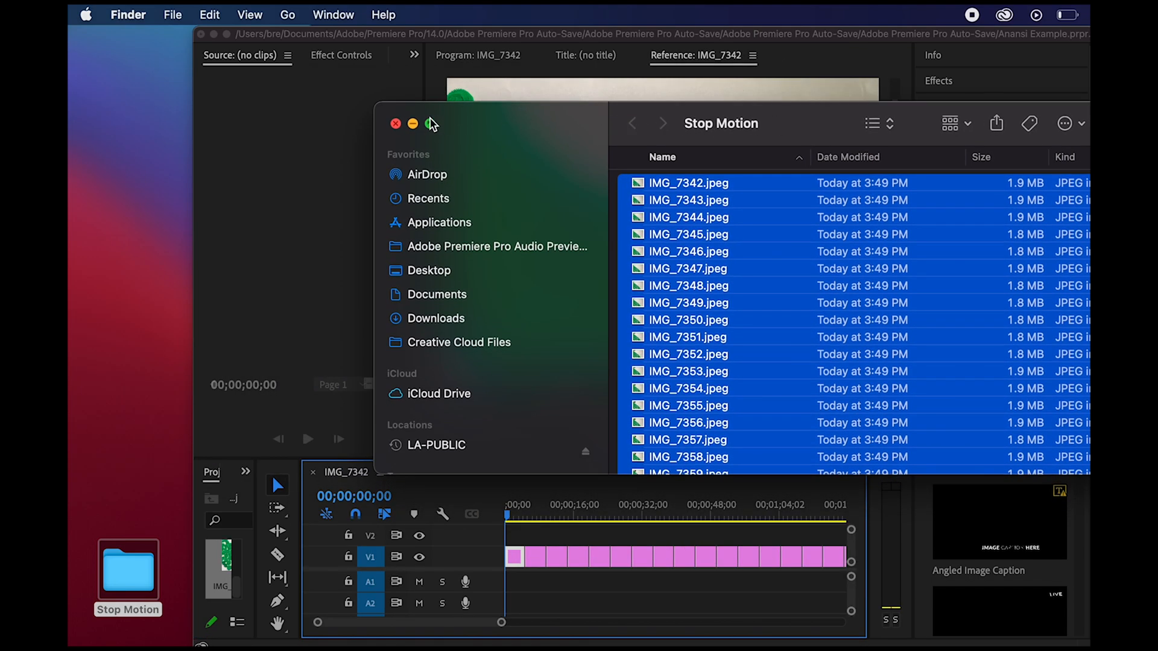
click(396, 124)
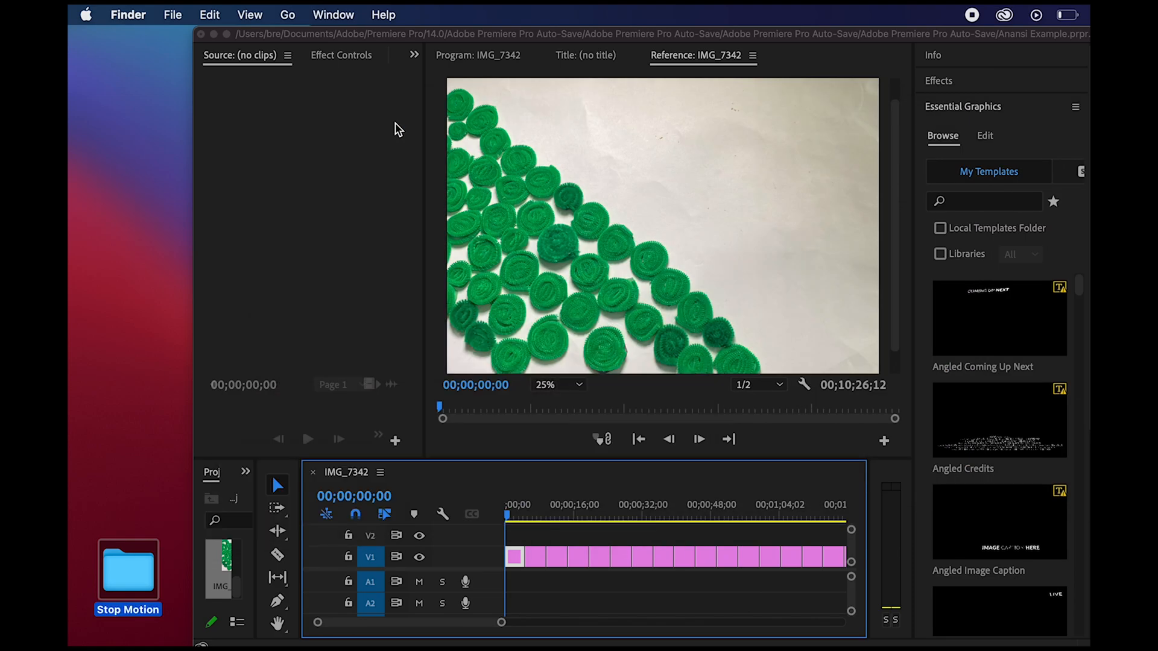
click(613, 515)
click(637, 516)
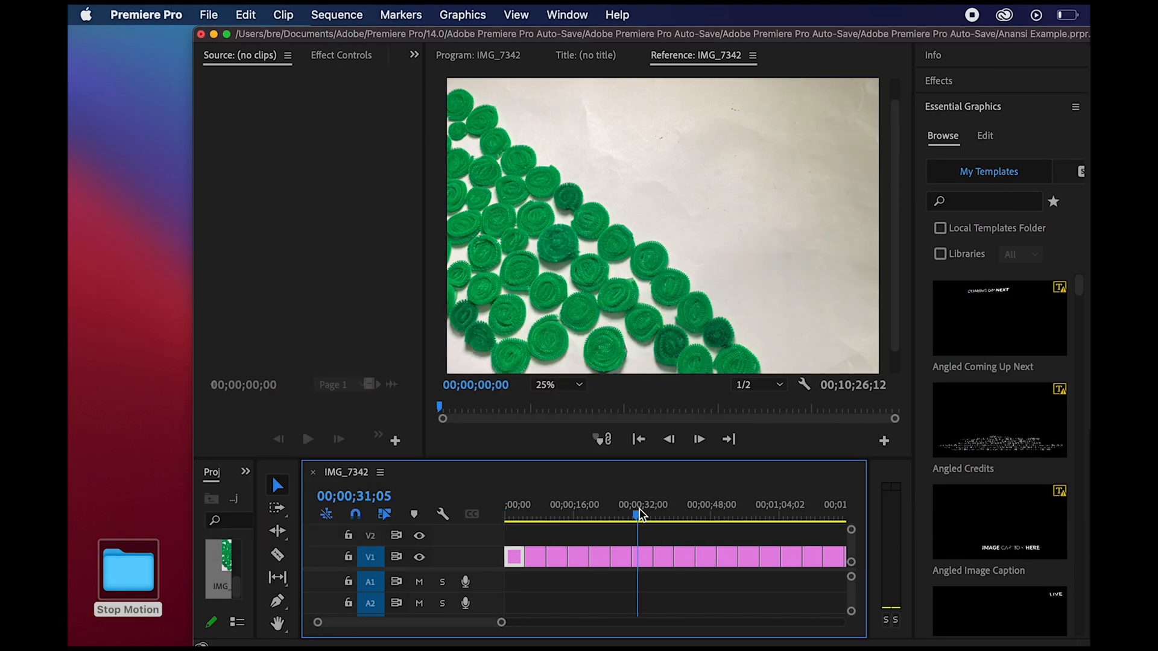
click(710, 512)
click(775, 505)
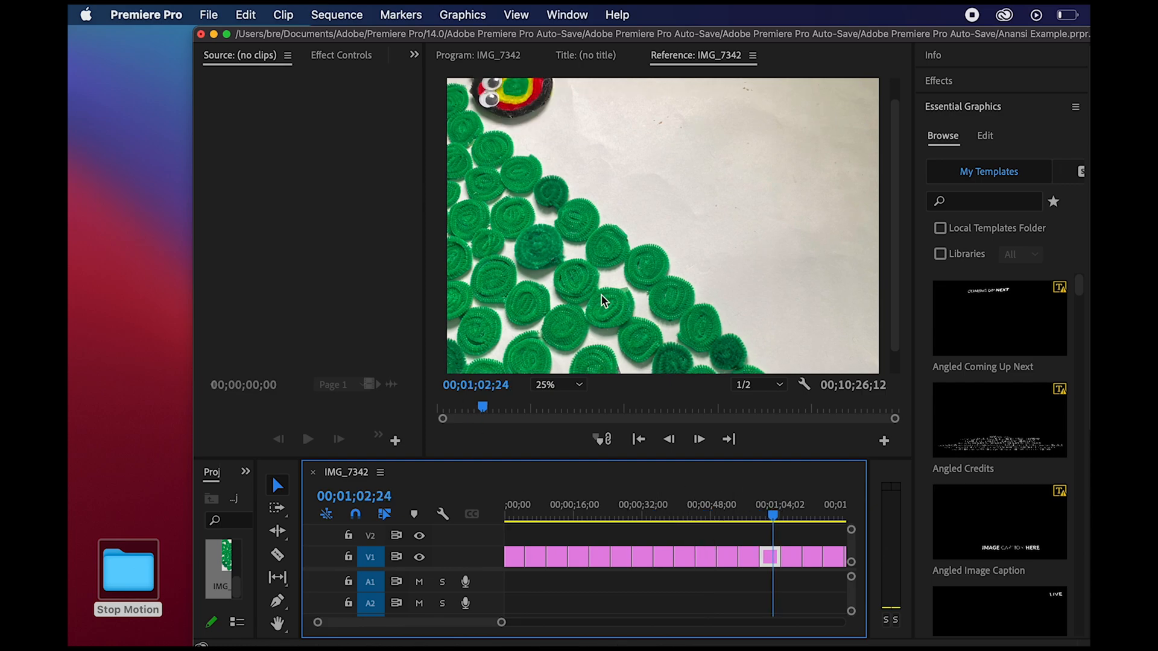
- Select all clips in the sequence and set their duration to 00;00;00;02
click(244, 13)
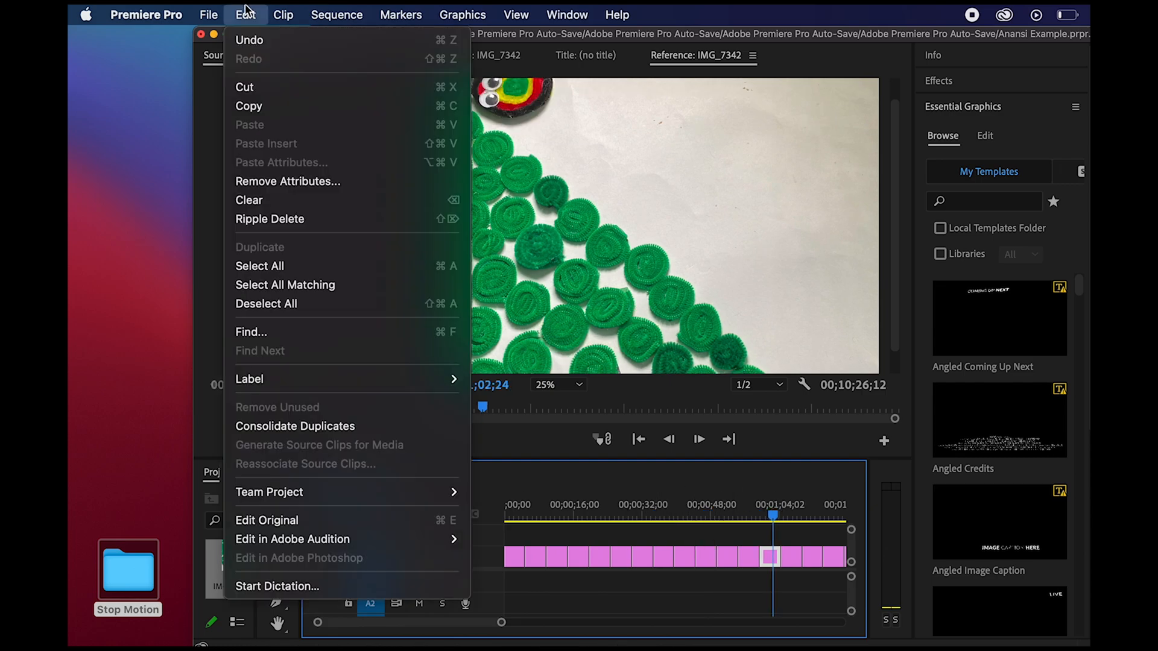
mouse_move(283, 14)
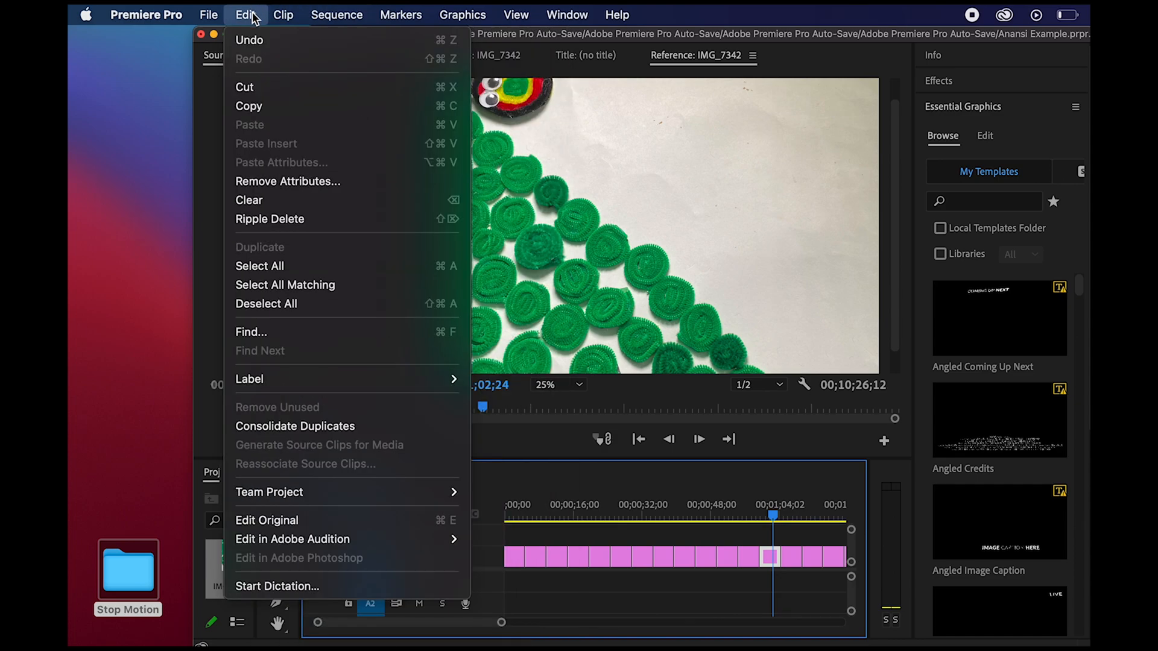
click(264, 266)
click(245, 14)
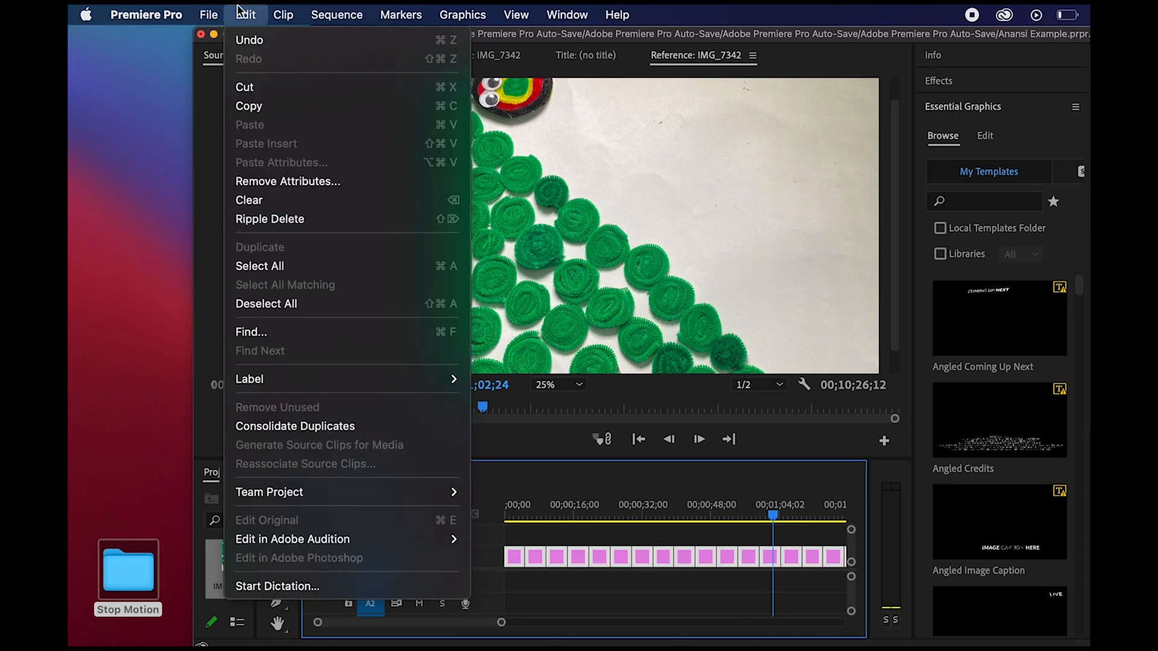
mouse_move(282, 12)
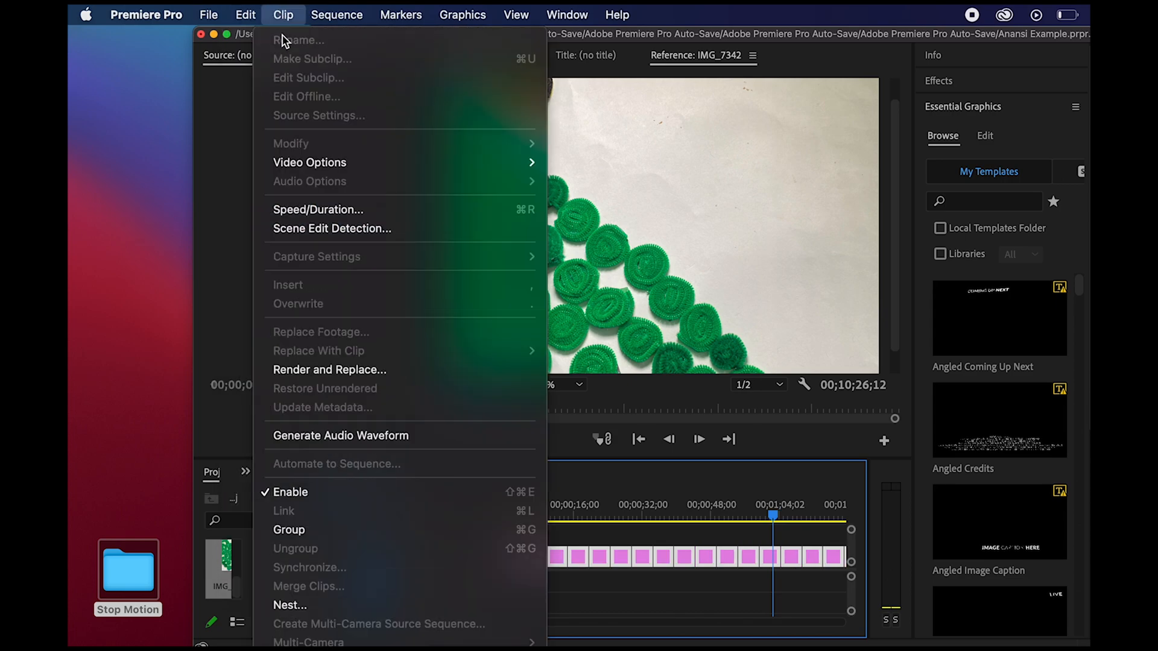
click(295, 209)
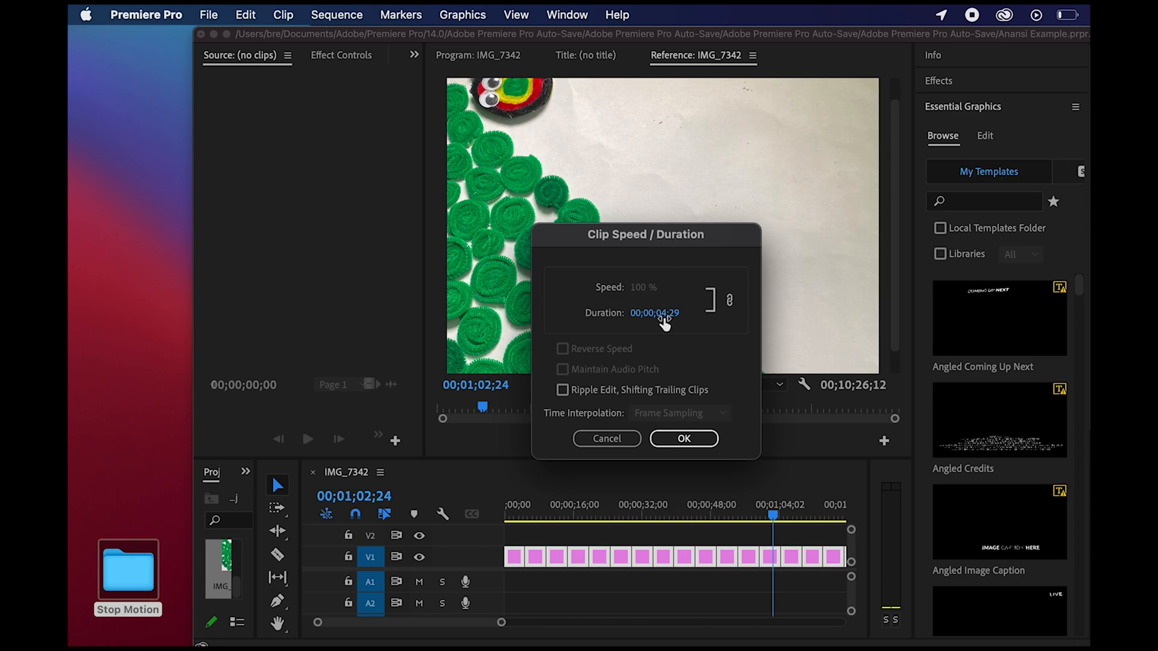
click(663, 315)
click(663, 312)
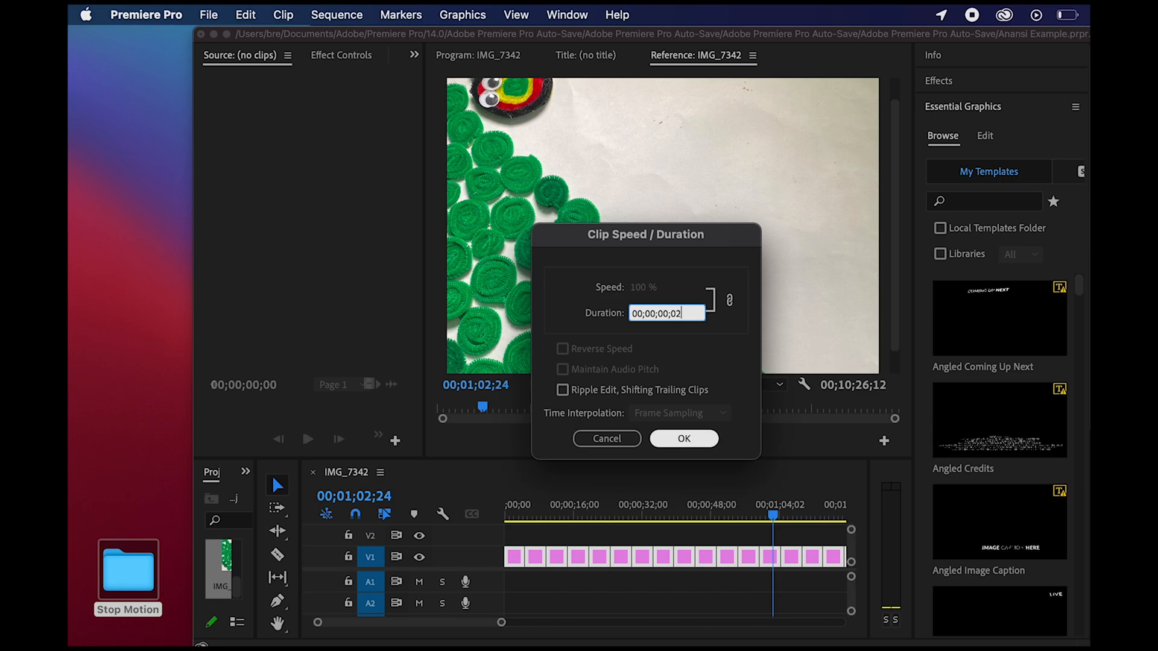
click(684, 439)
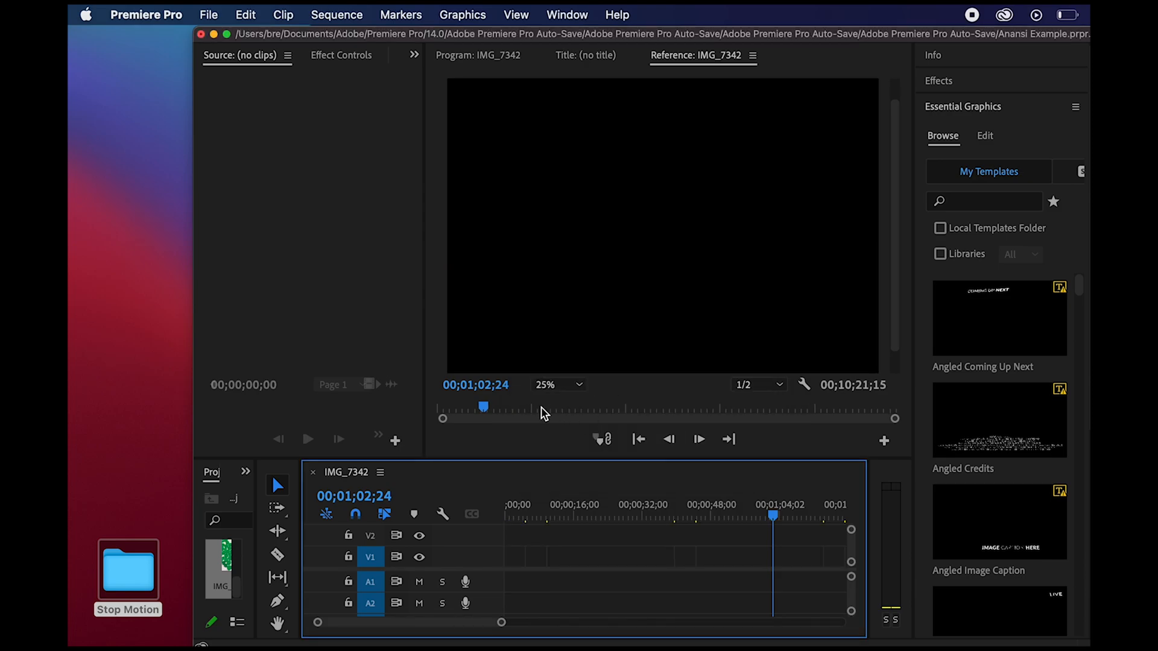
- Close the gaps between the shortened clips and play the animation from the beginning
click(390, 14)
mouse_move(355, 9)
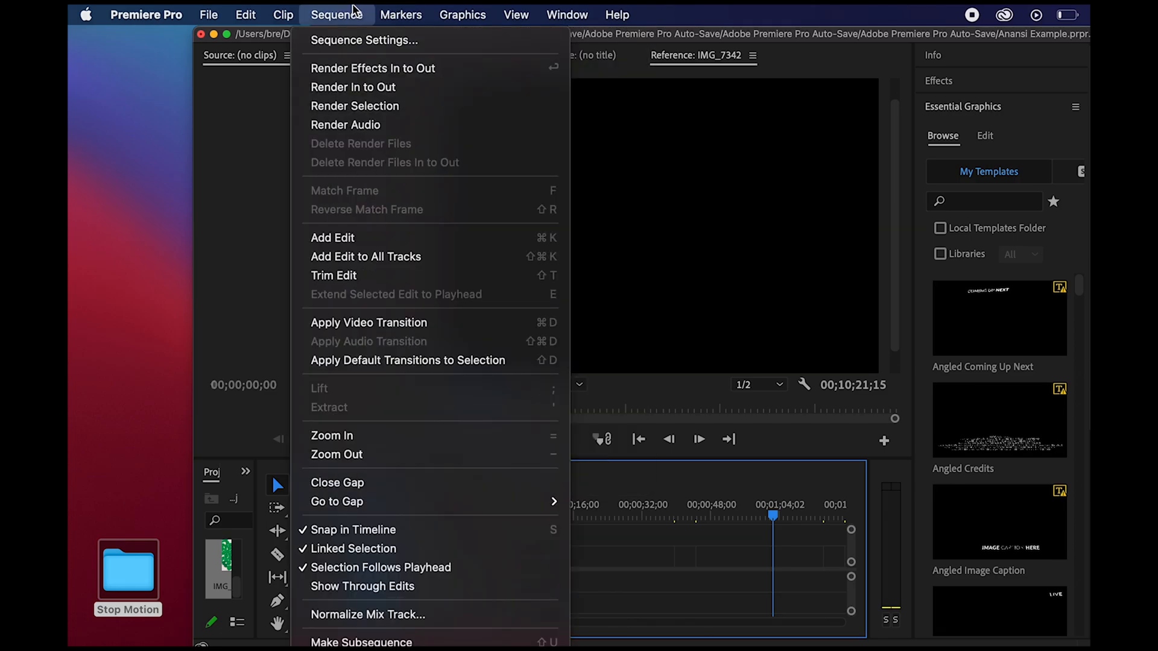
click(336, 490)
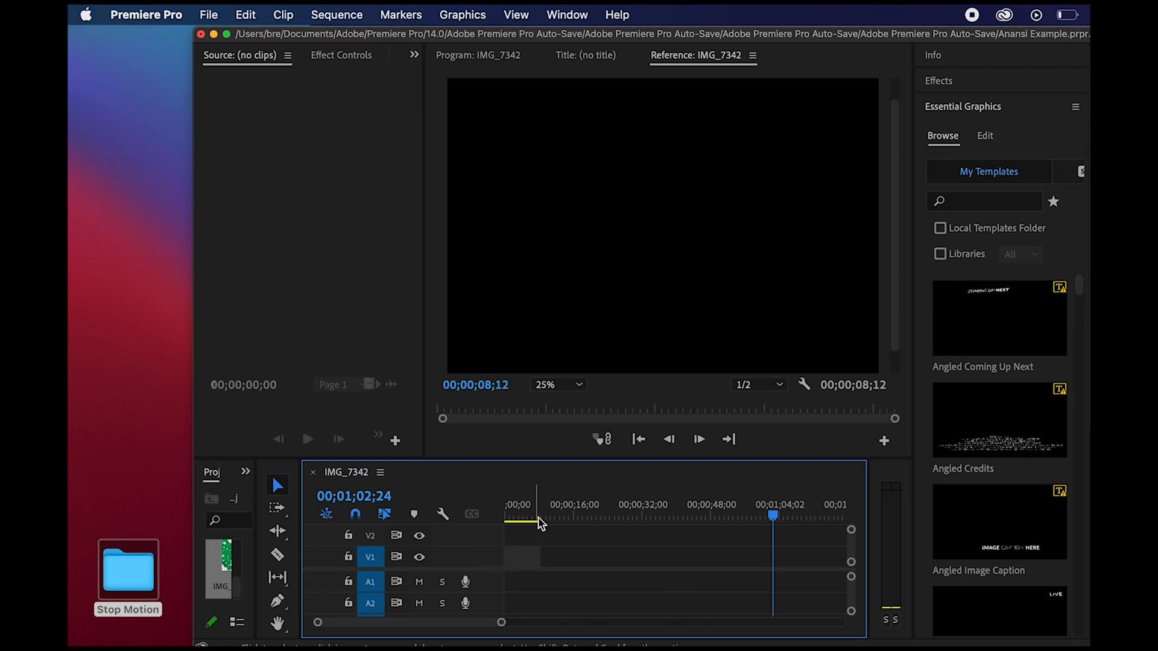
drag(503, 623, 323, 623)
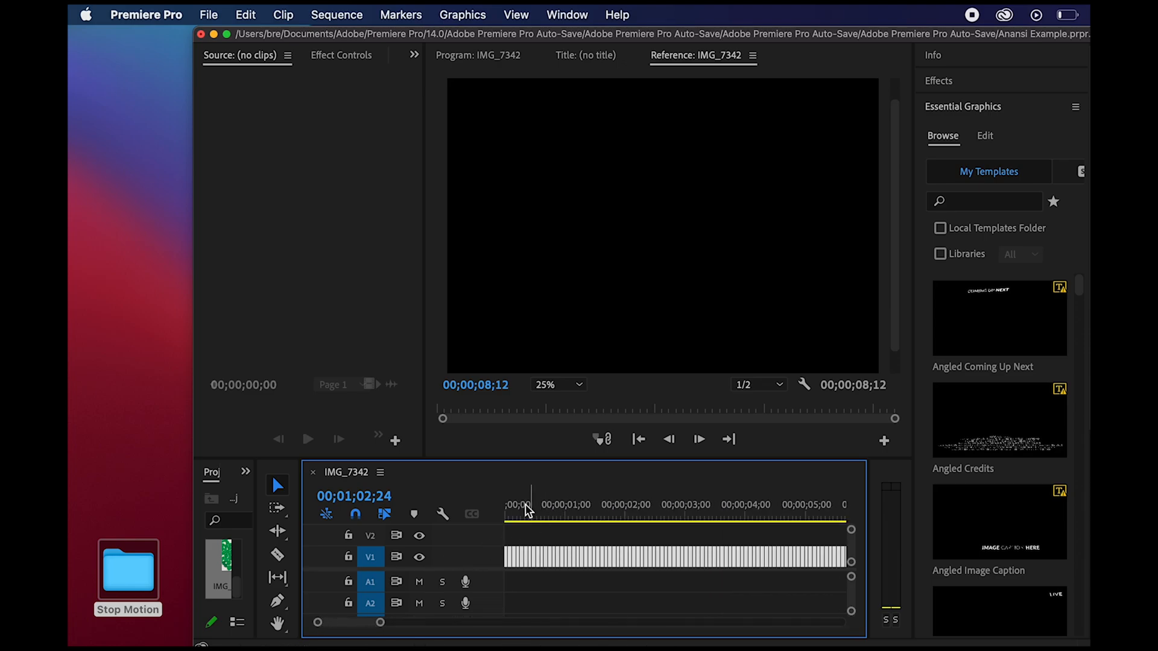
click(508, 509)
key(space)
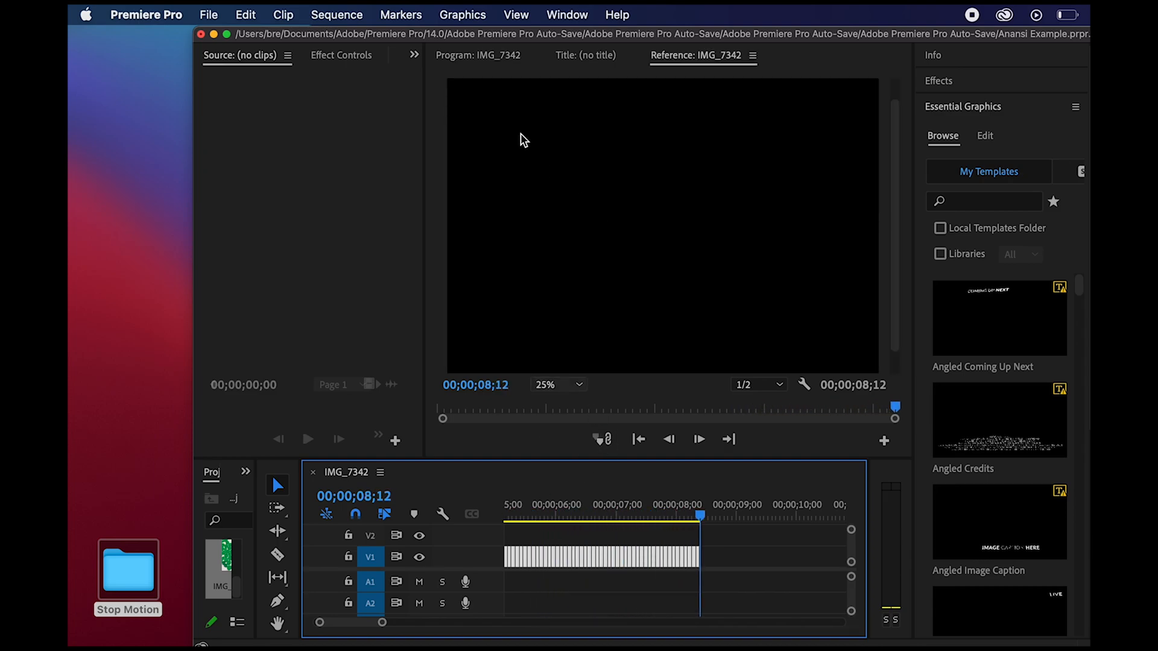
- Export the sequence as H.264 media with the YouTube 2160p 4K Ultra HD preset
click(244, 13)
mouse_move(208, 14)
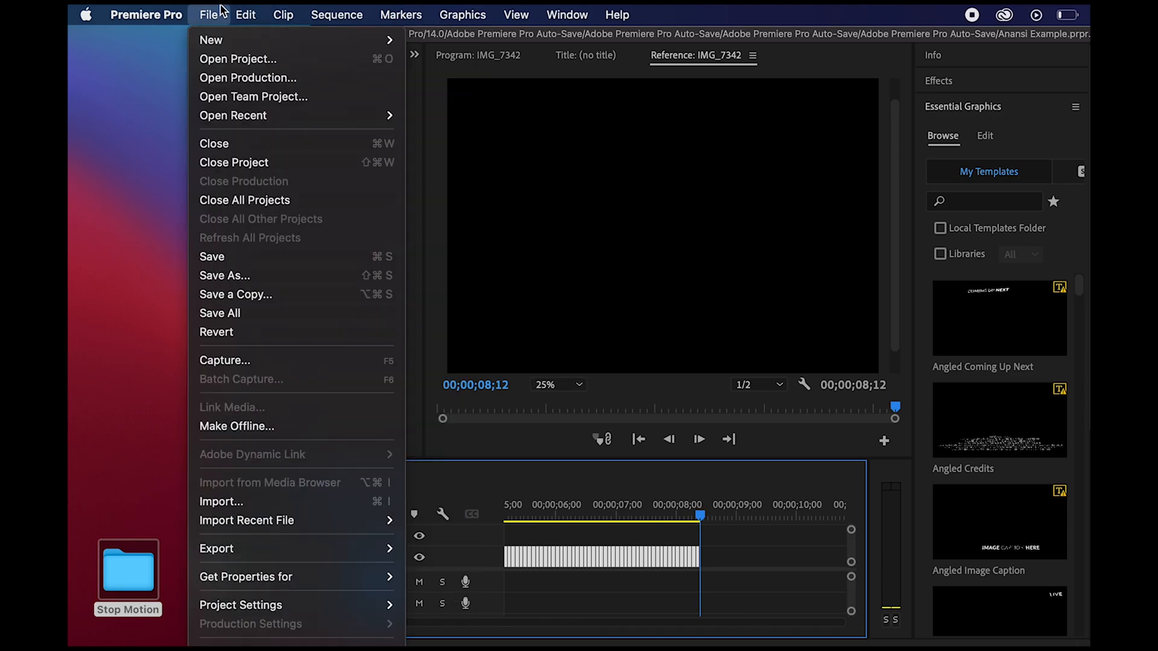
mouse_move(310, 552)
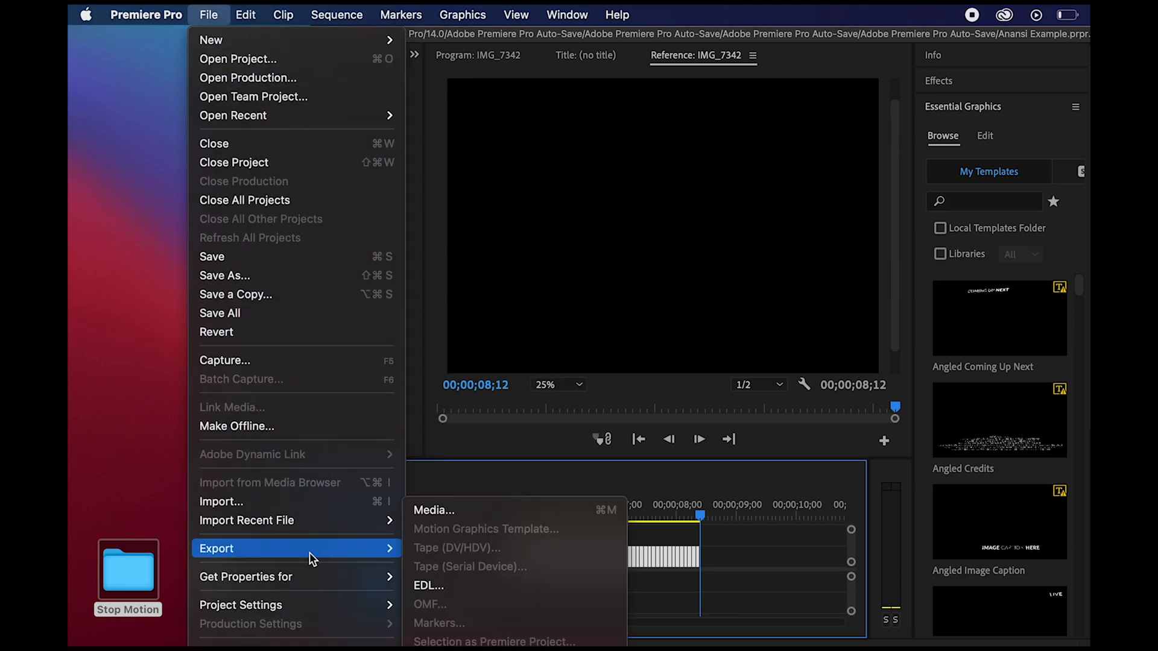
click(423, 510)
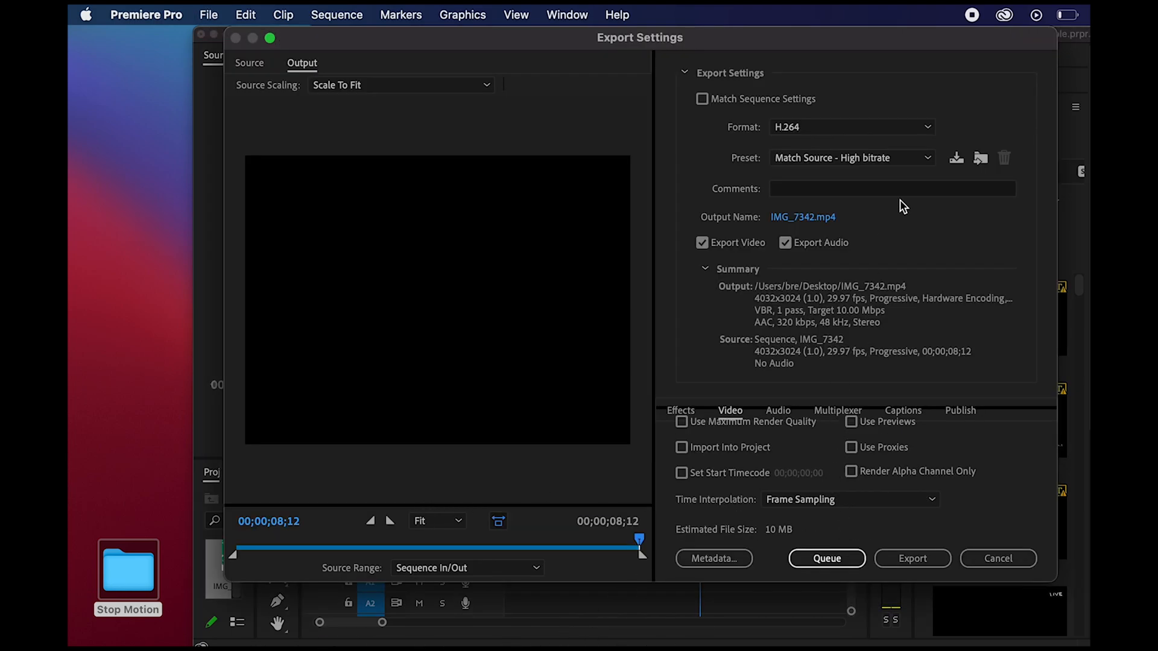
click(928, 131)
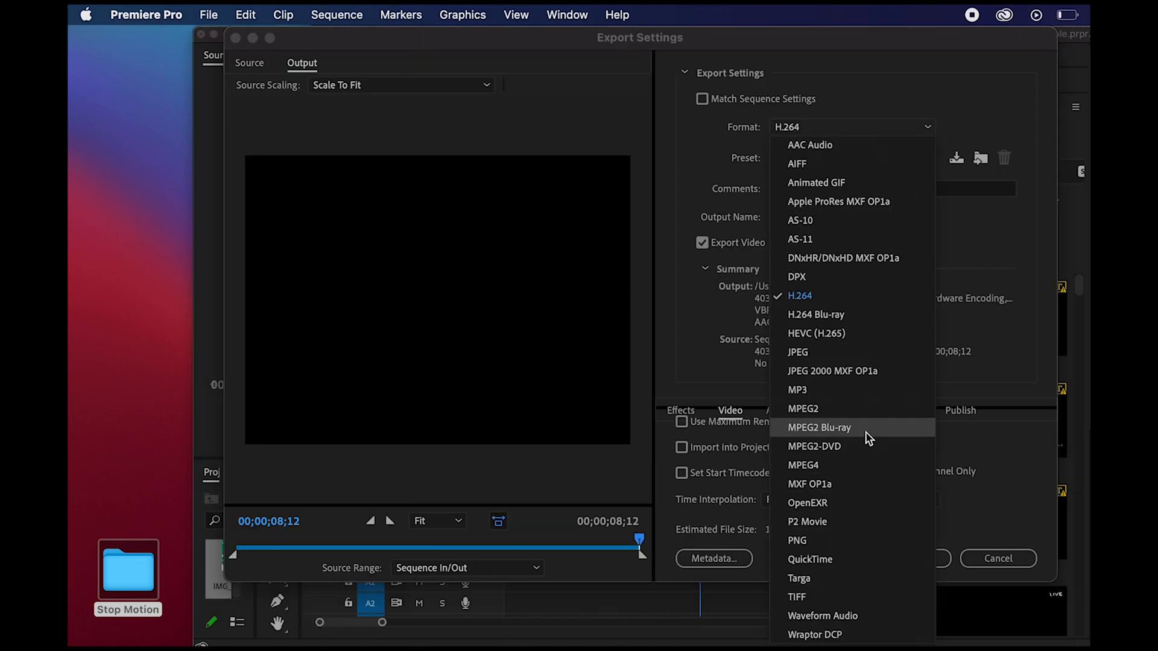
click(978, 234)
click(925, 157)
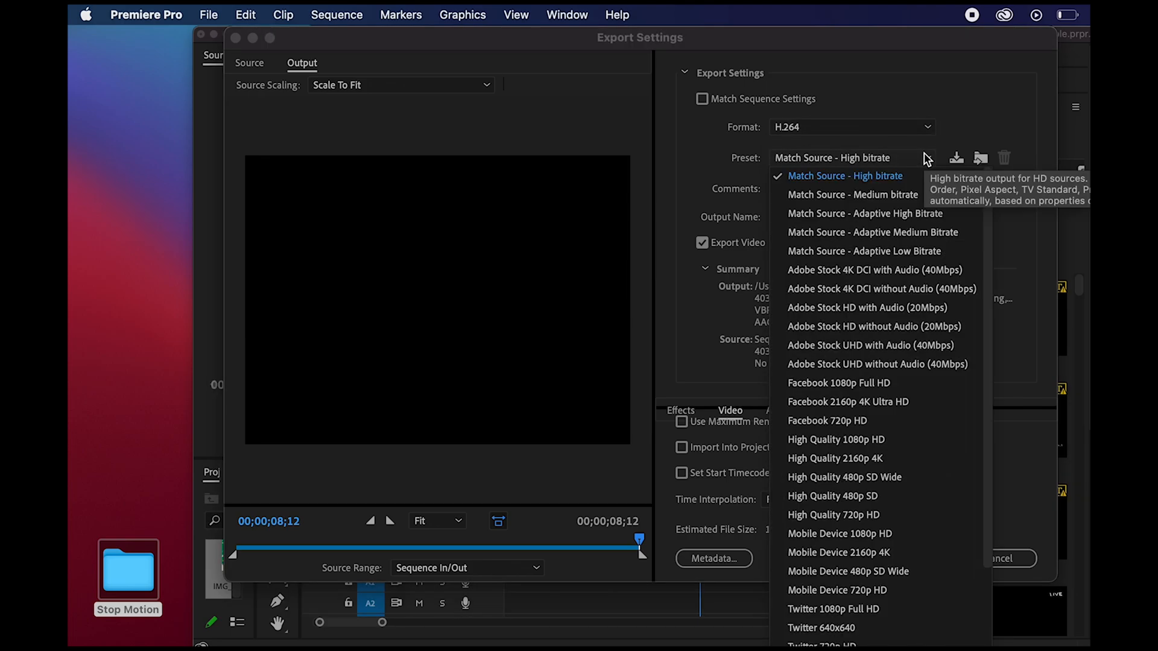
scroll(841, 496, down, 5)
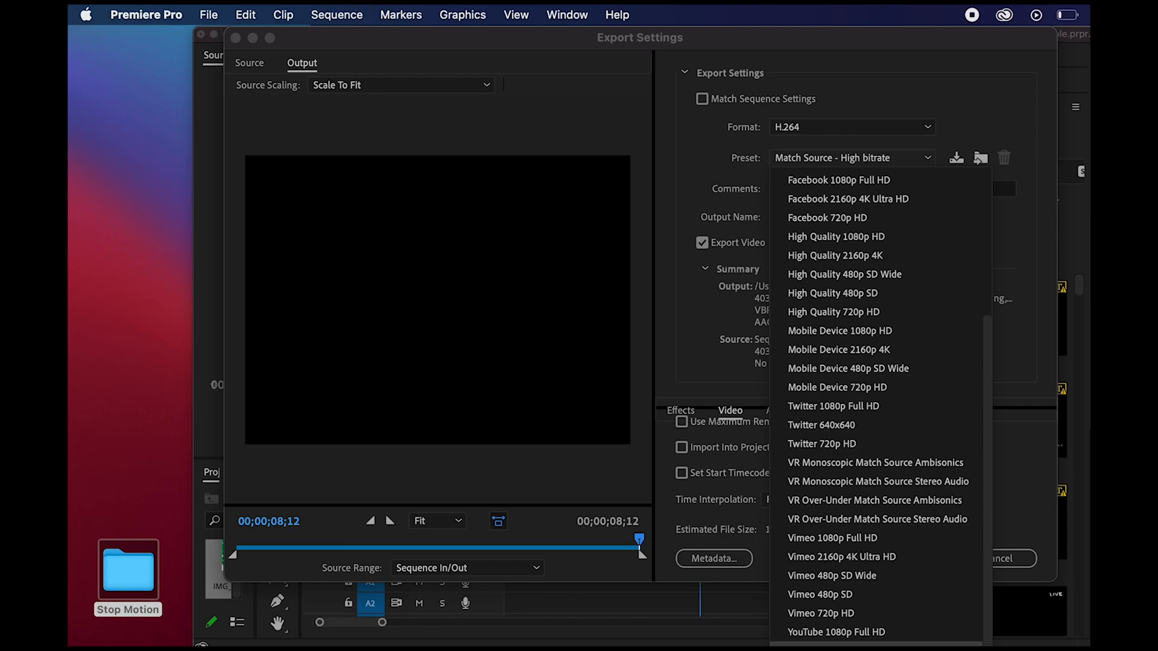
click(836, 632)
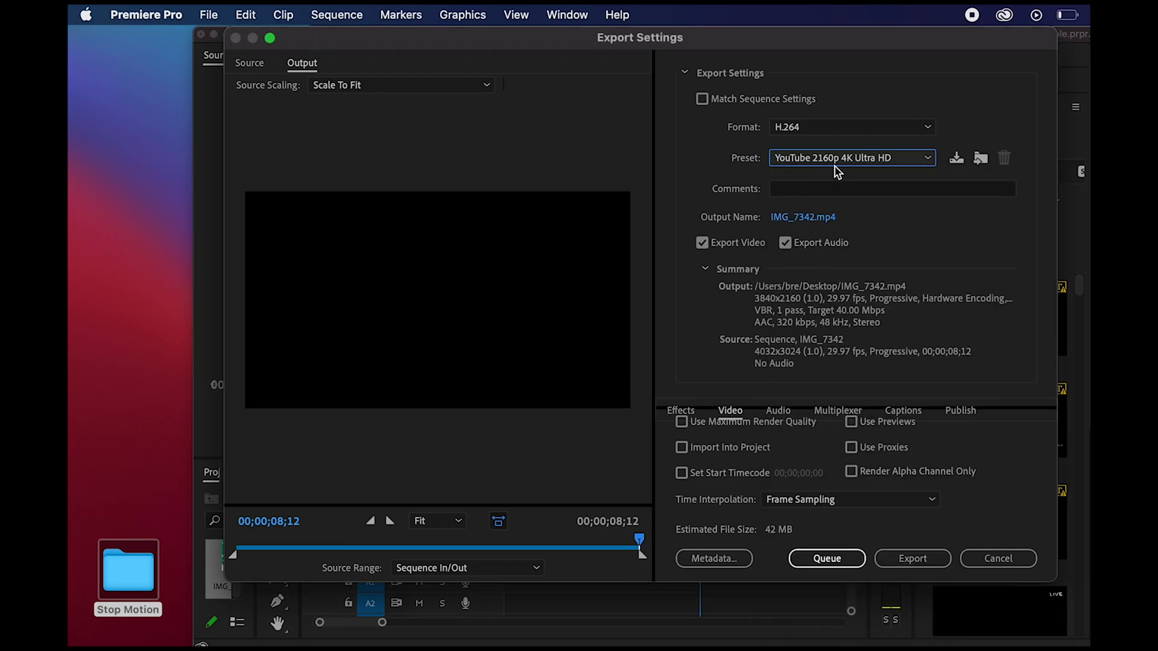
click(906, 562)
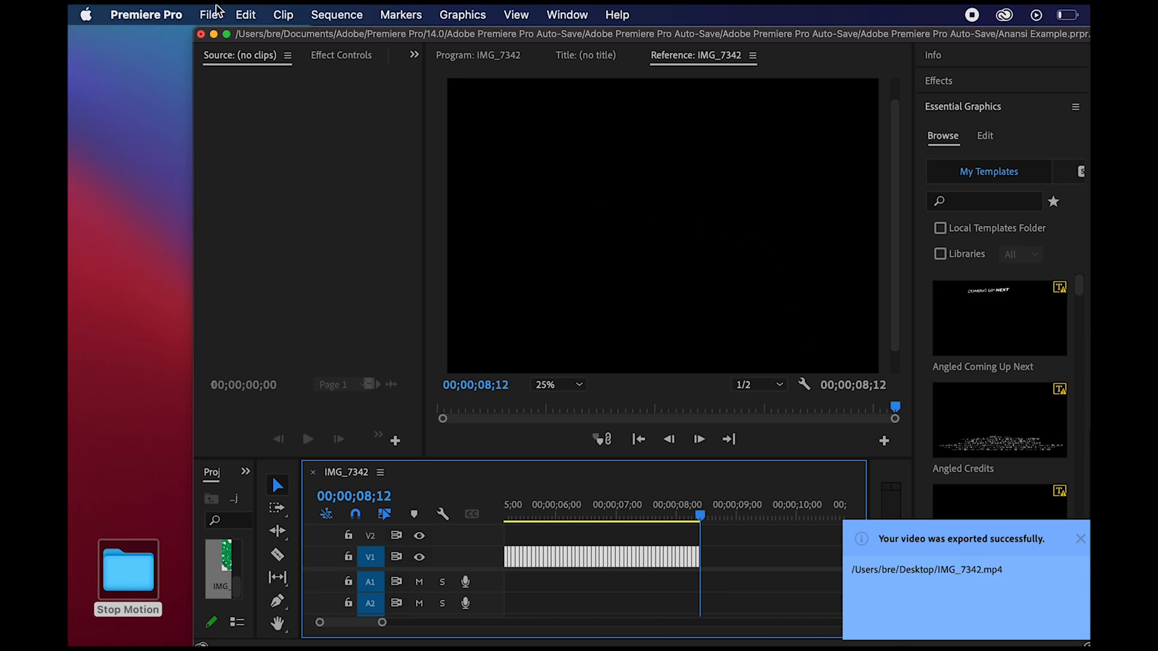
- Save the project and close its window
click(216, 9)
click(224, 261)
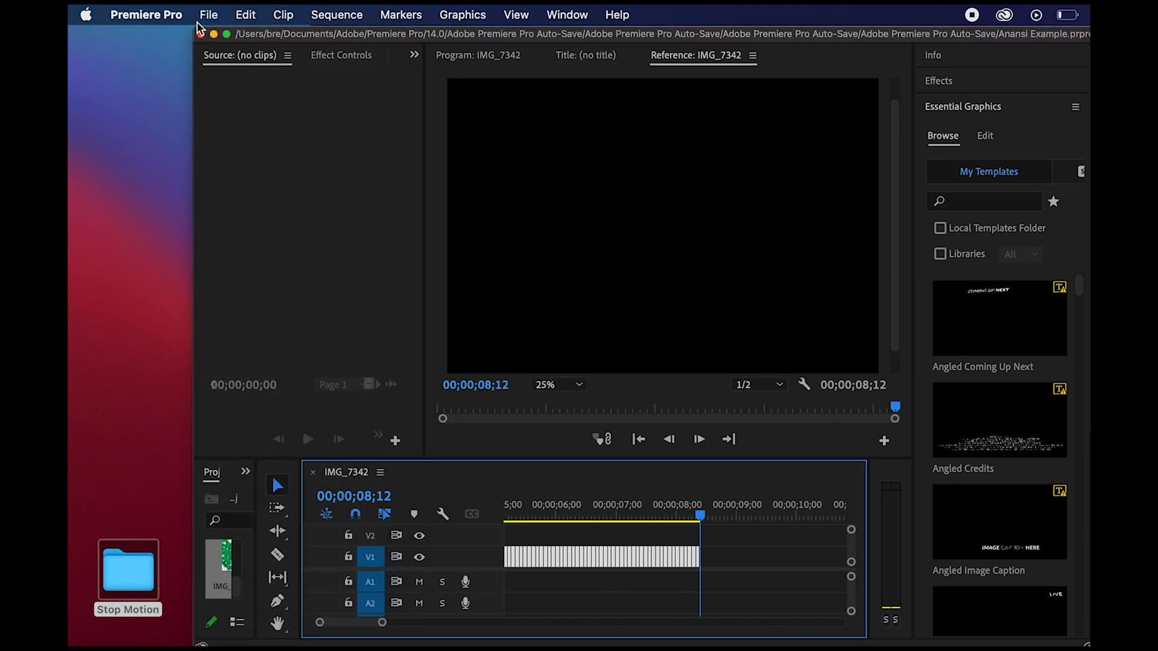
click(201, 34)
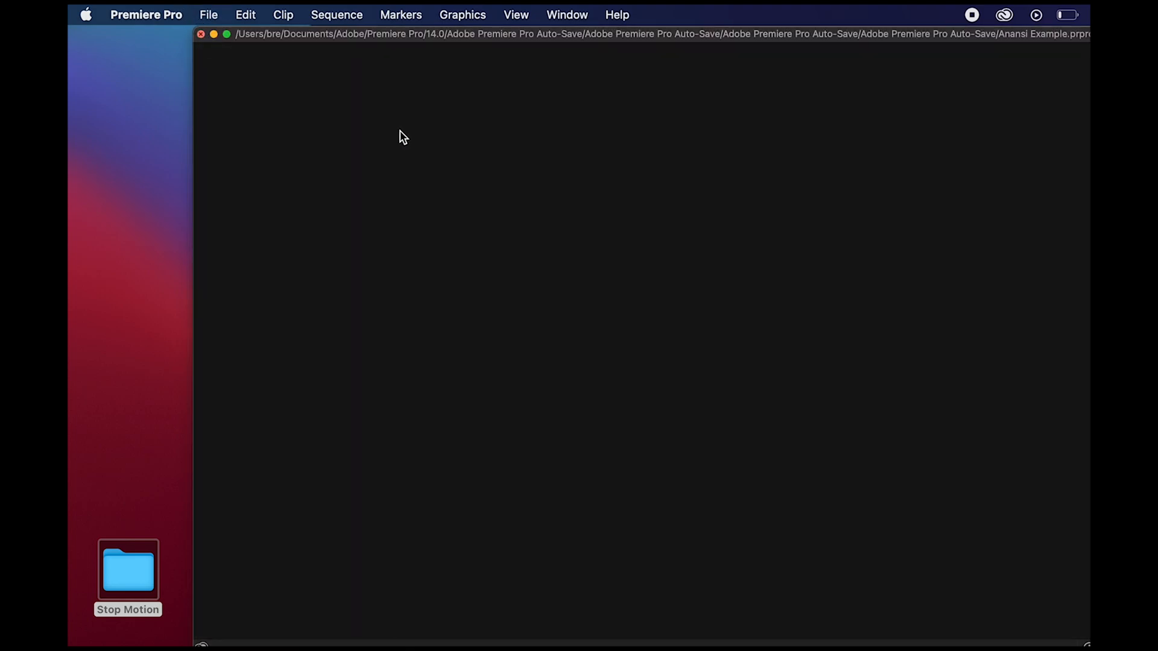